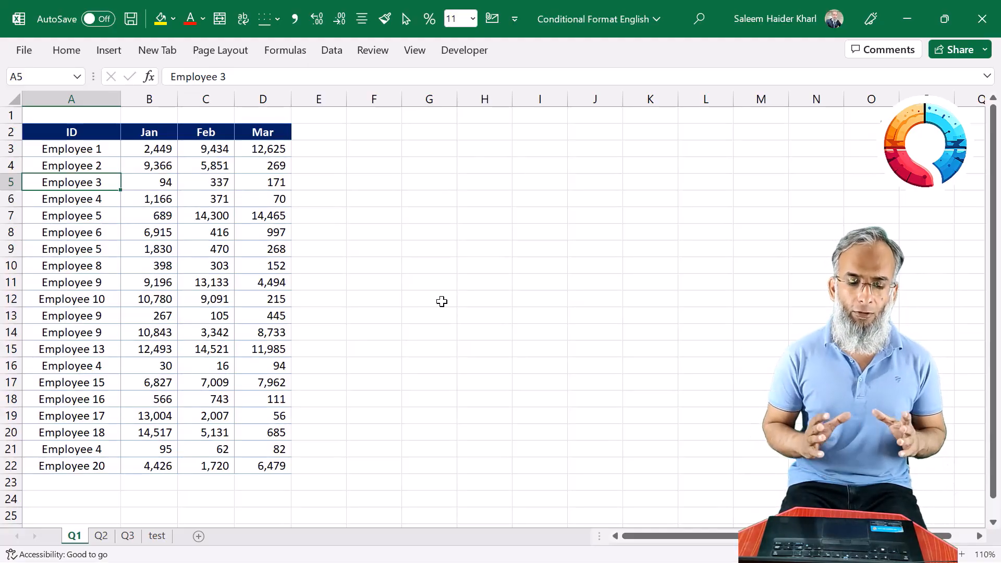
Start a Duplicate Values highlight rule for the employee IDs in A3:A22
key(Up)
key(Up)
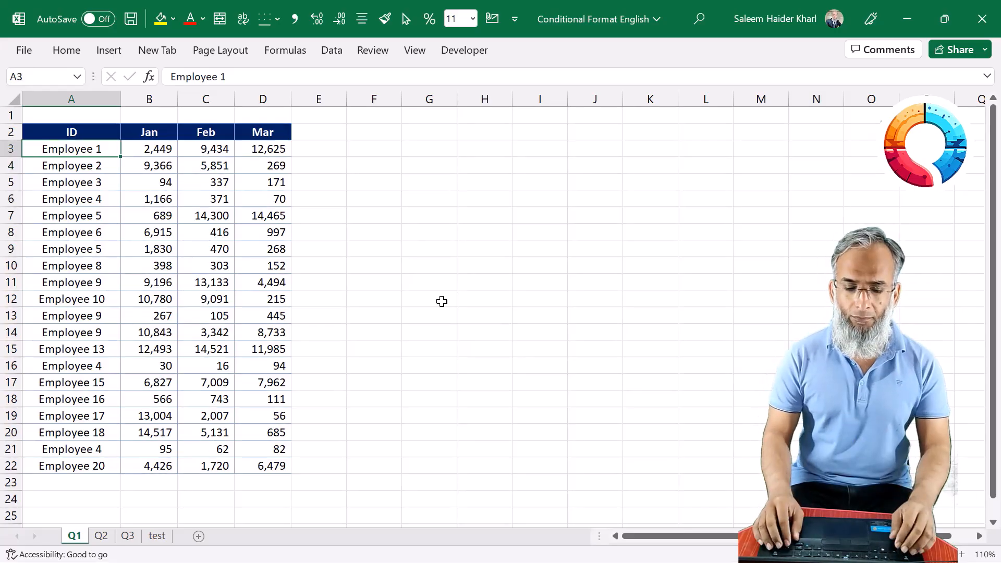
key(ctrl+shift+Down)
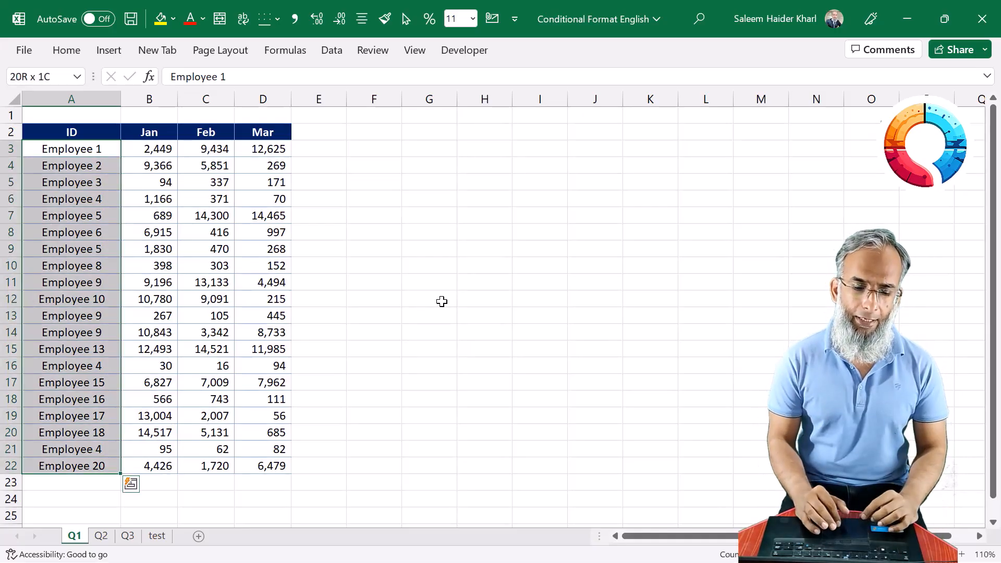
click(62, 49)
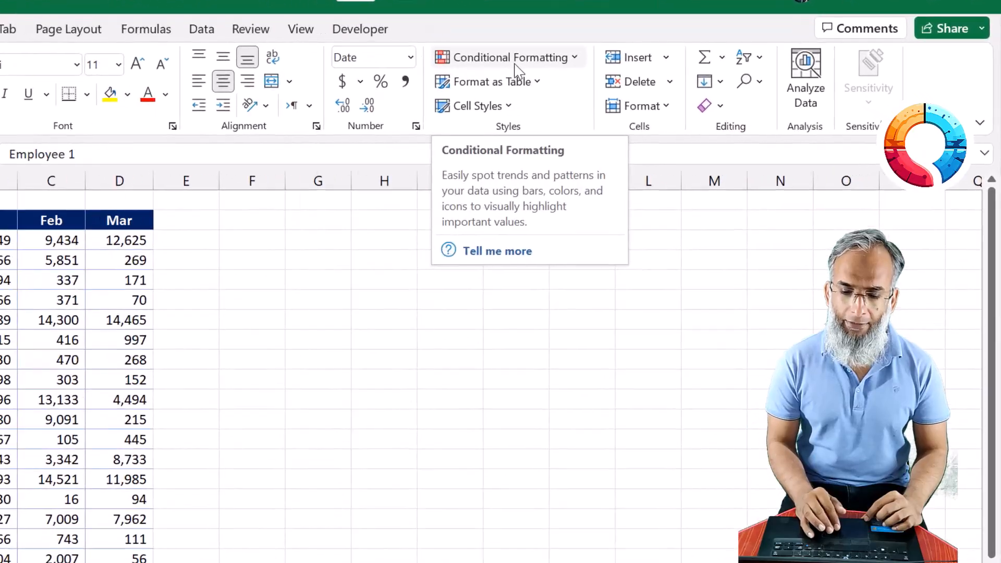
click(515, 67)
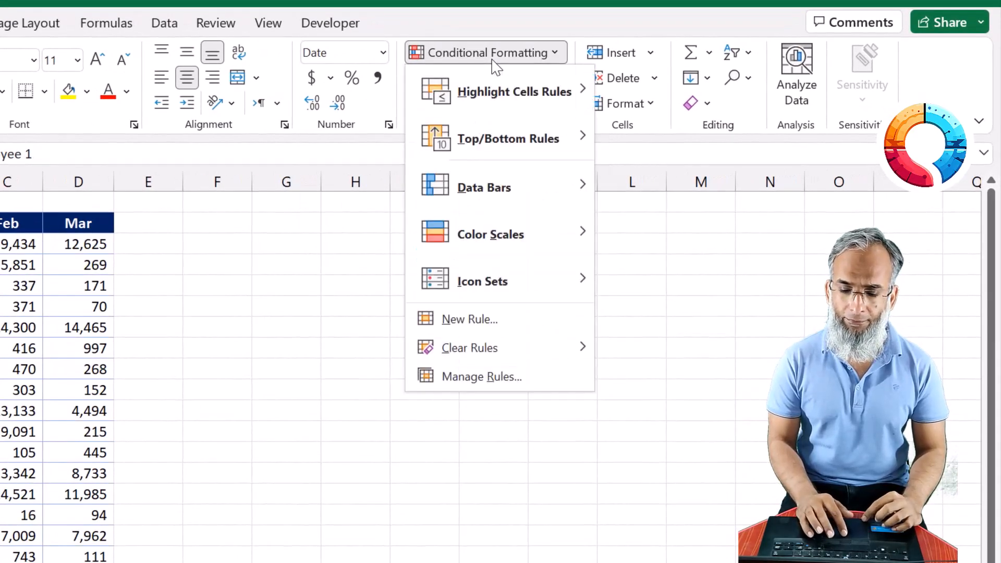
mouse_move(521, 96)
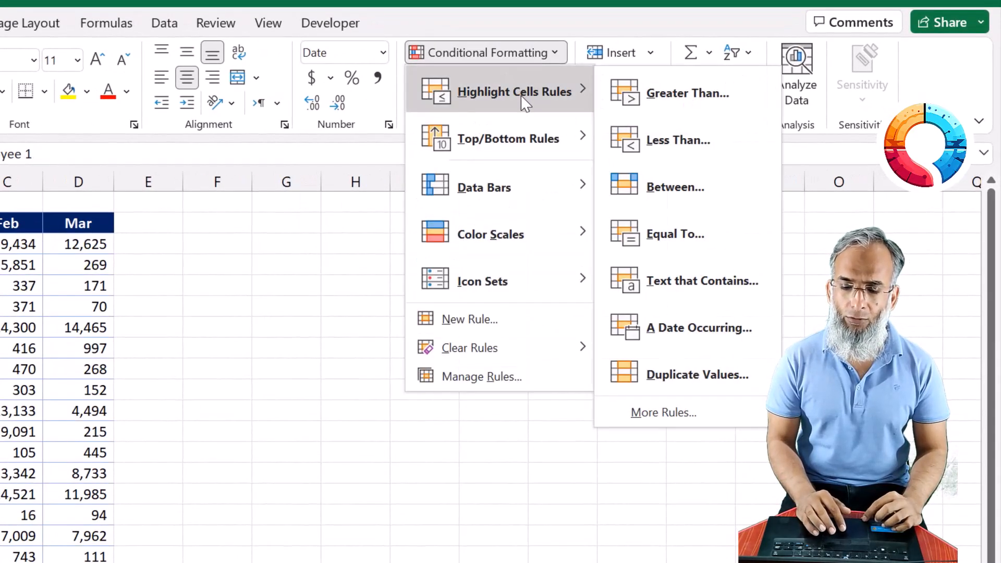
click(742, 374)
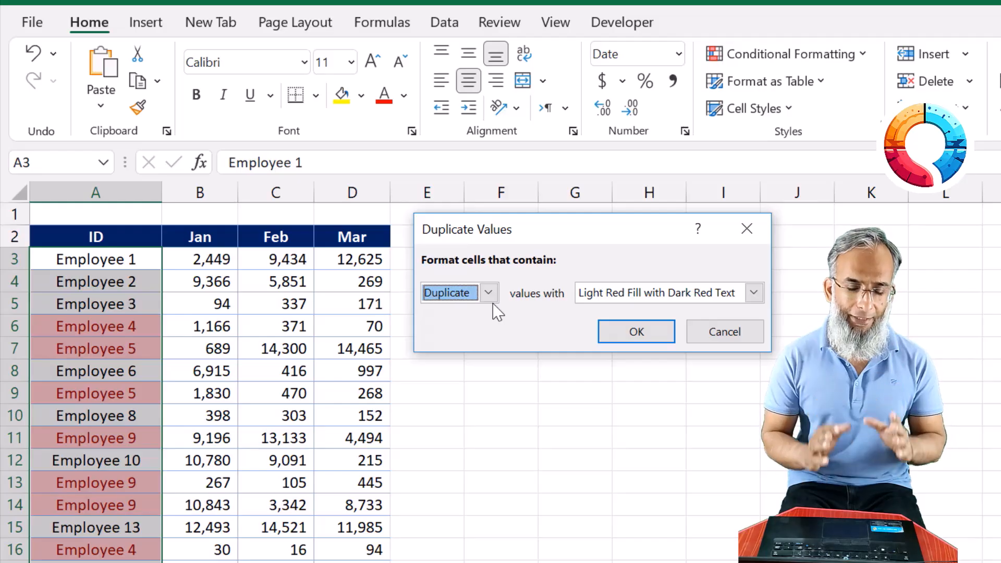
Preview the highlight rule with Unique values and set it back to Duplicate
click(487, 293)
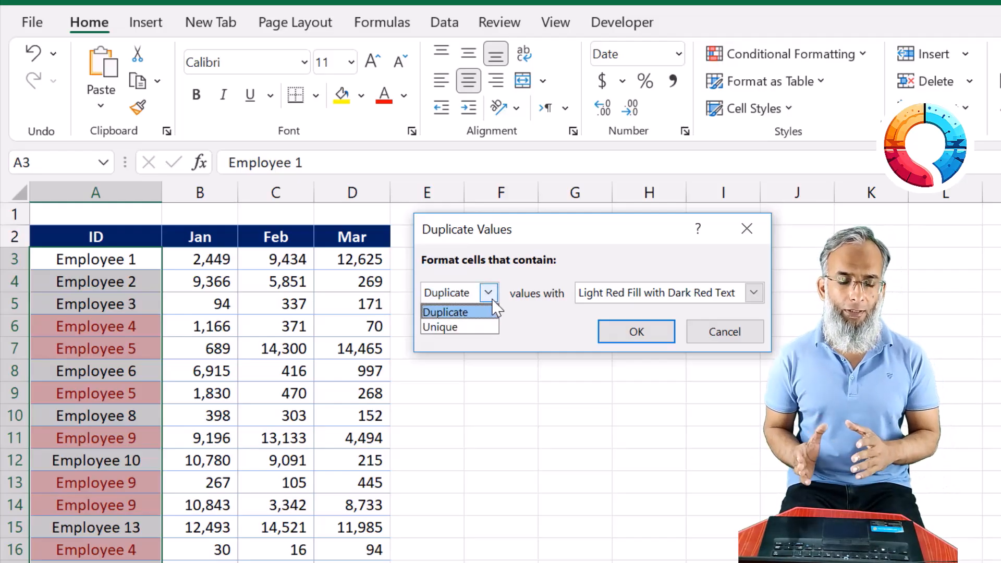
click(466, 328)
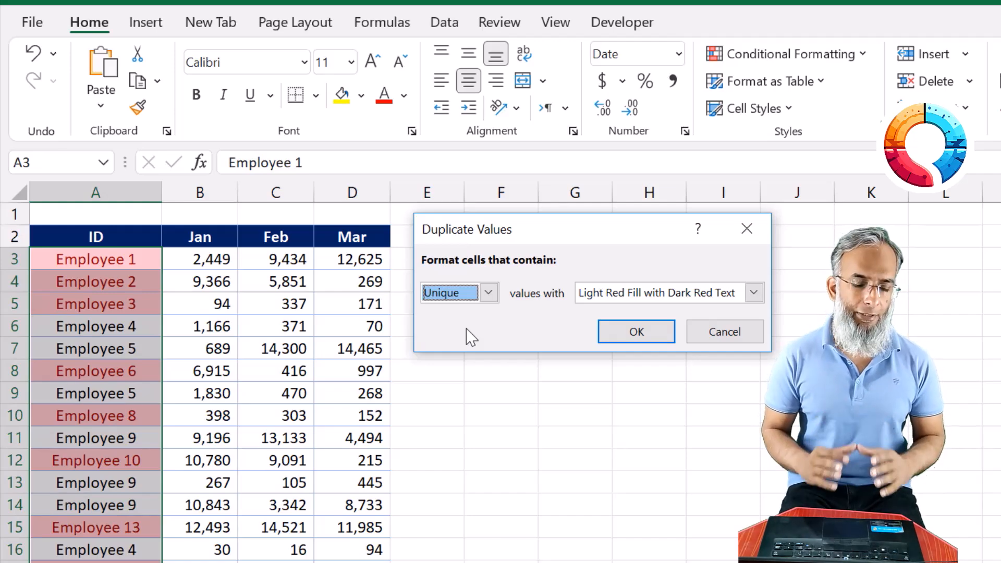
click(488, 293)
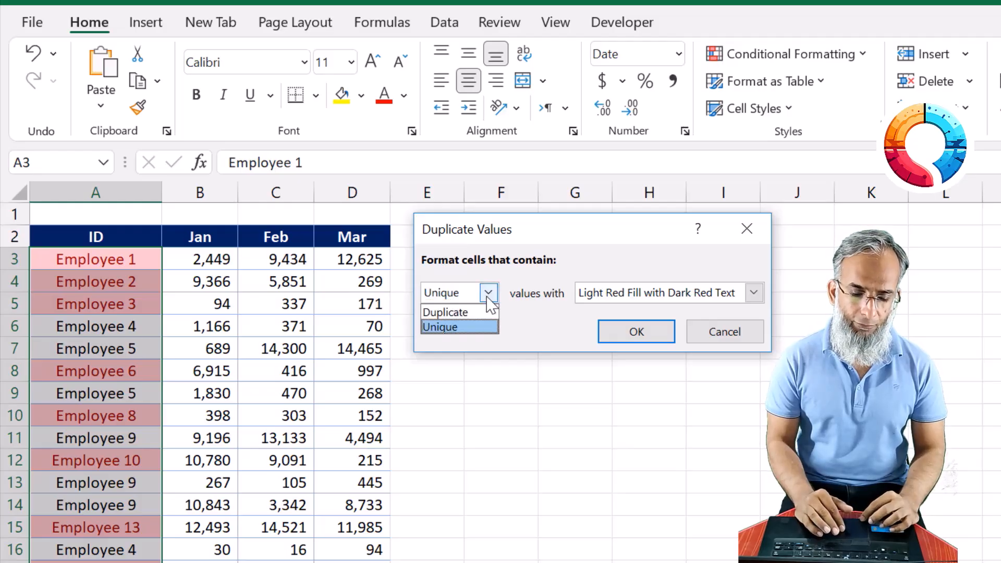
click(470, 315)
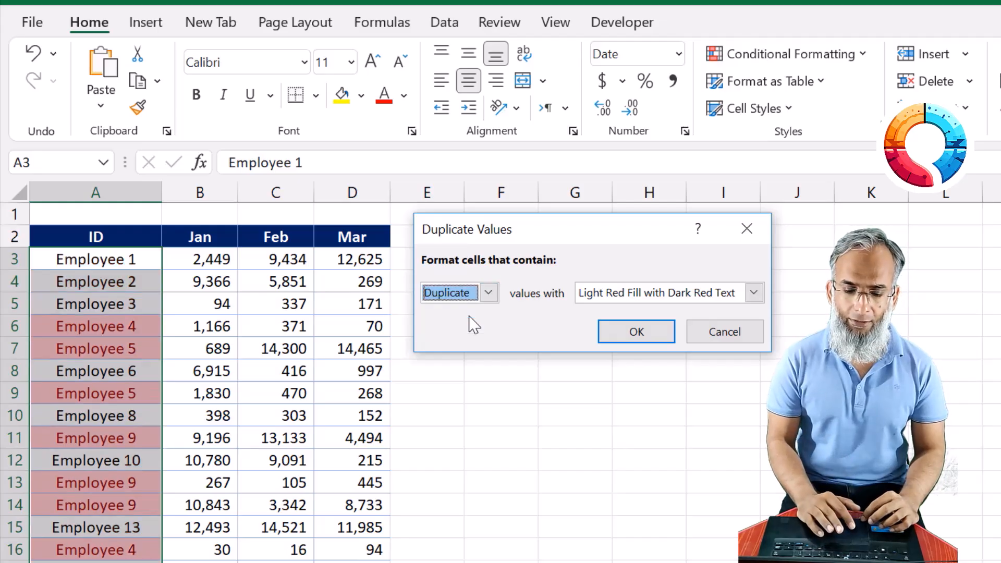
Format the duplicate IDs with Green Fill with Dark Green Text and apply the rule
click(753, 292)
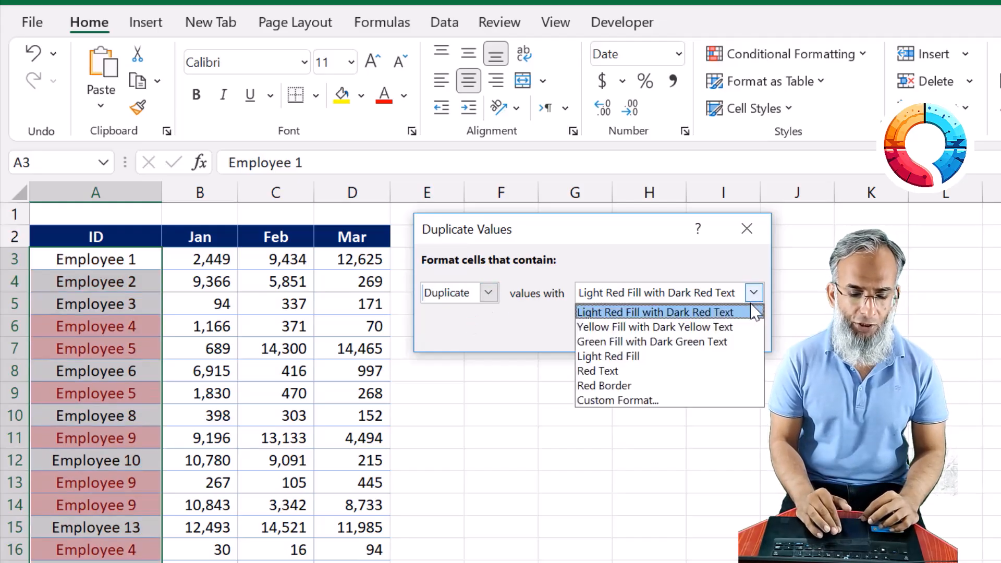
click(670, 343)
click(659, 339)
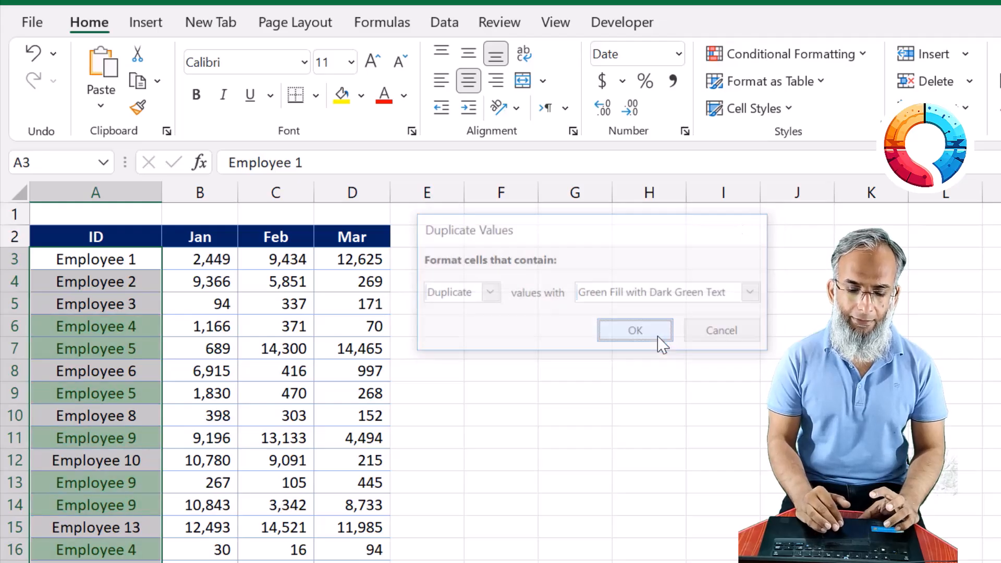
click(197, 442)
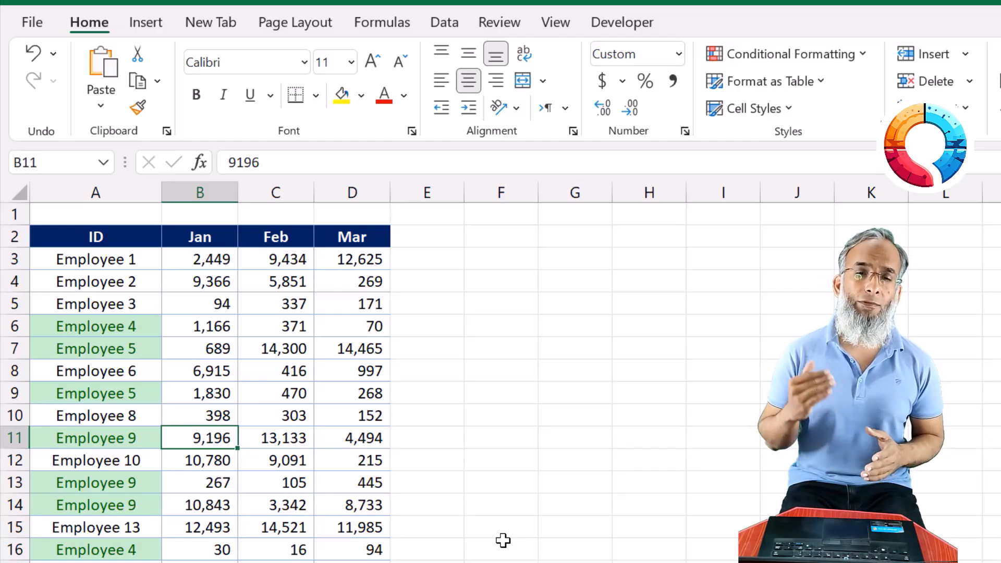
key(Left)
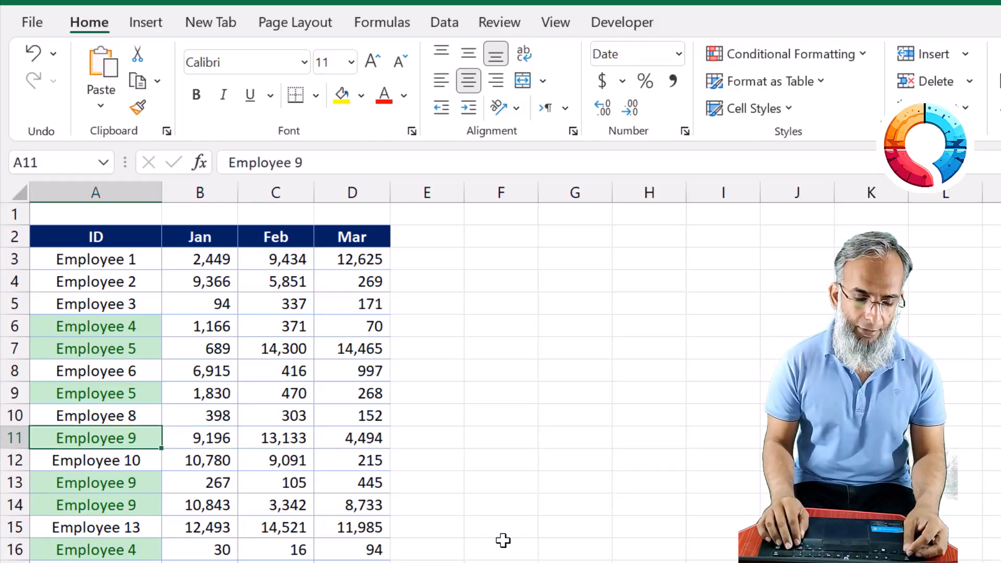
key(Up)
key(ctrl+Up)
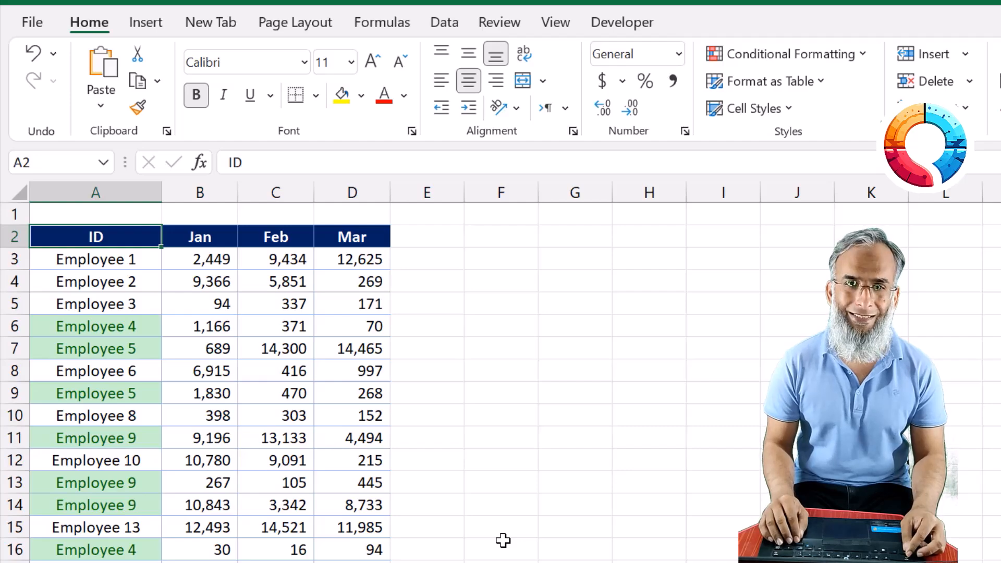
key(Down)
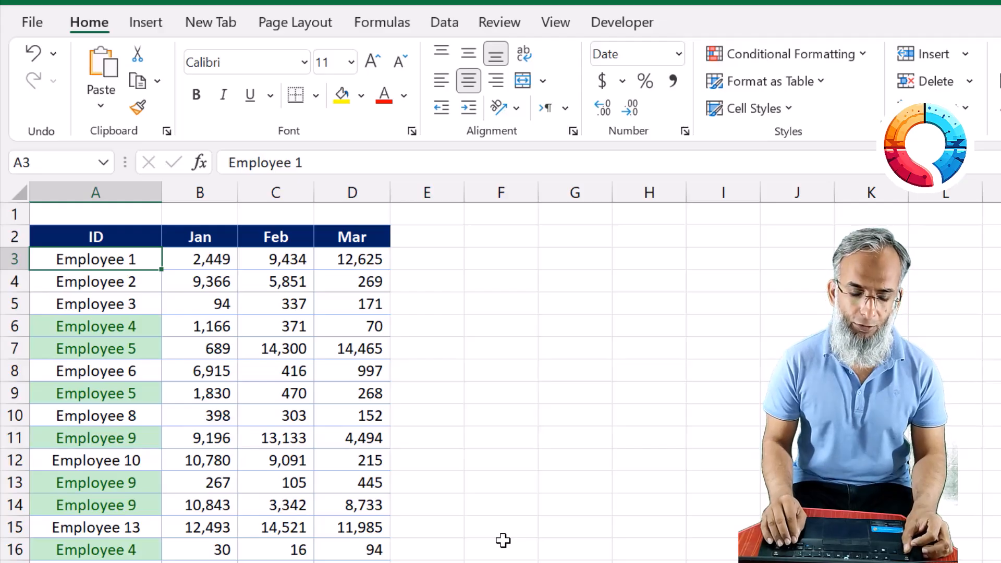
On the Q2 sheet, apply green solid-fill data bars to the first Revenue column, D3:D22
key(ctrl+Page_Down)
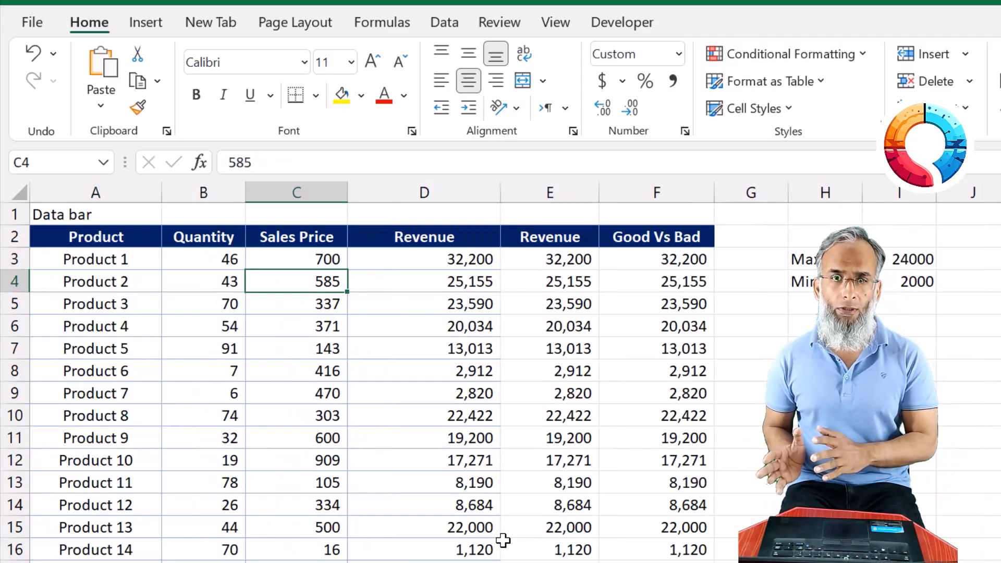
key(Left)
key(Left)
key(Up)
key(Right)
key(Right)
key(Right)
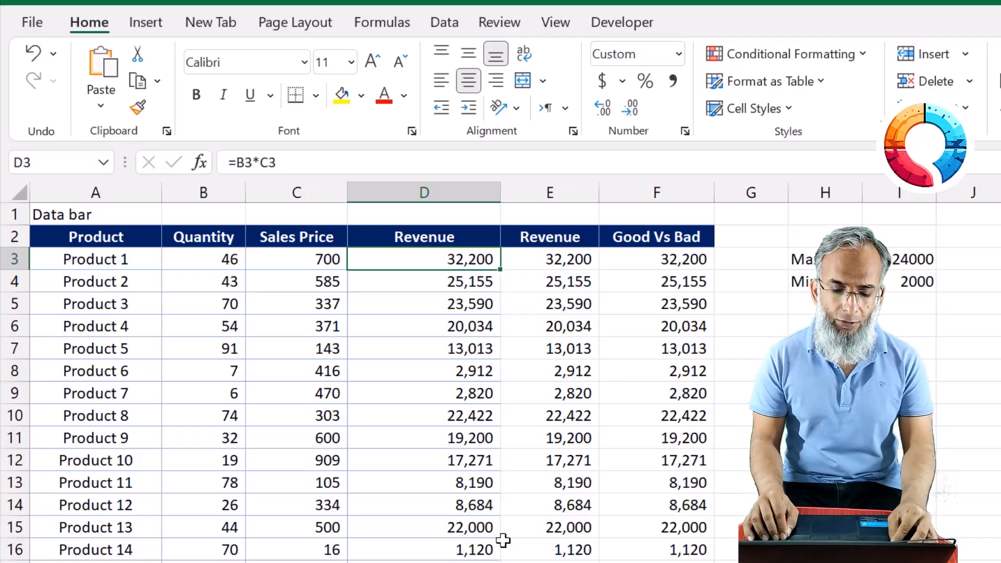
key(ctrl+shift+Down)
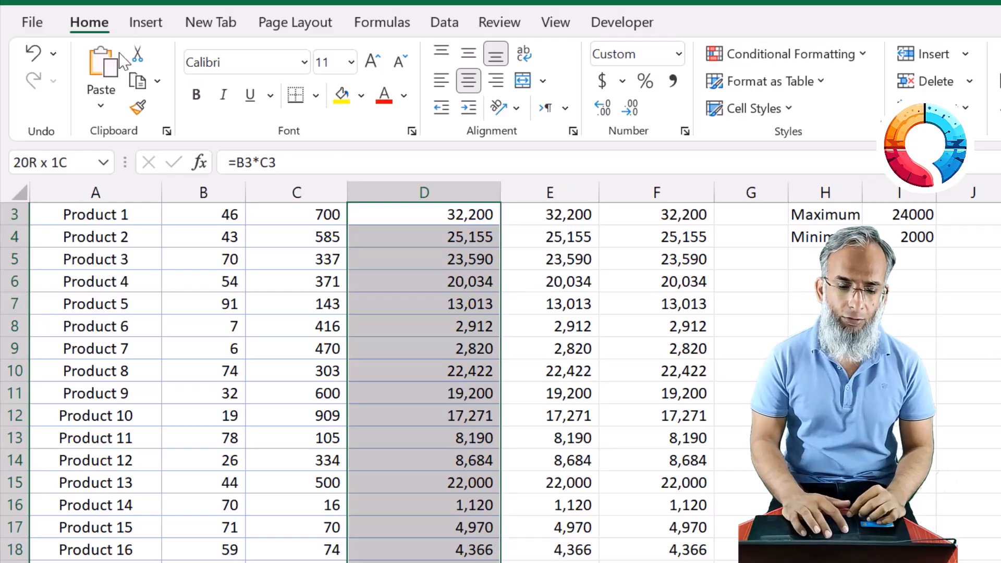
click(834, 60)
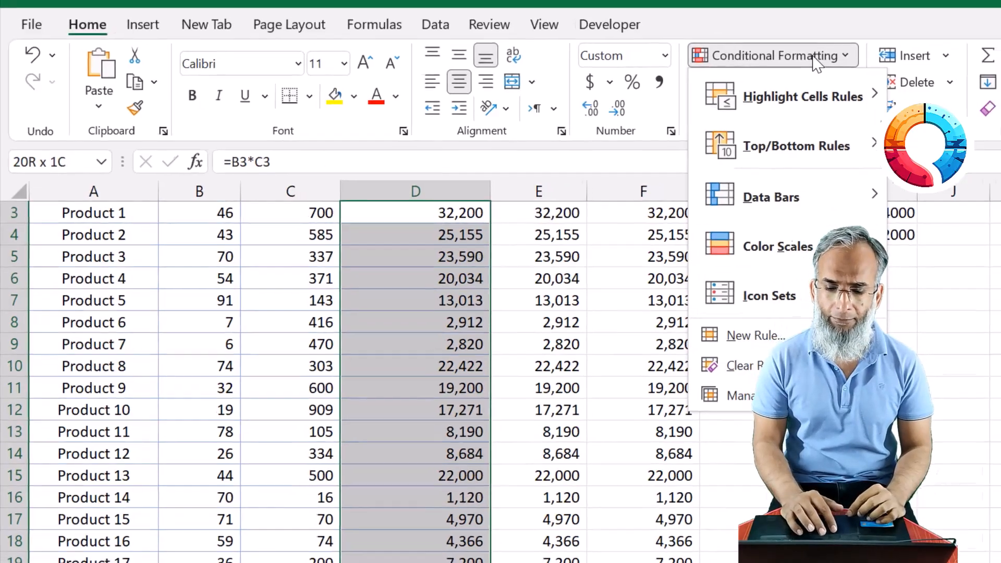
mouse_move(843, 98)
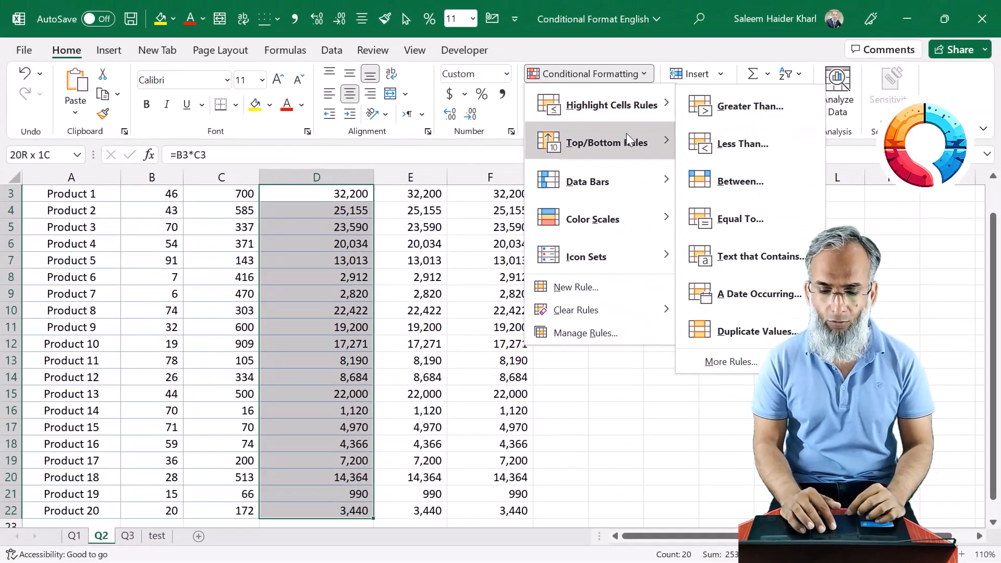
mouse_move(624, 175)
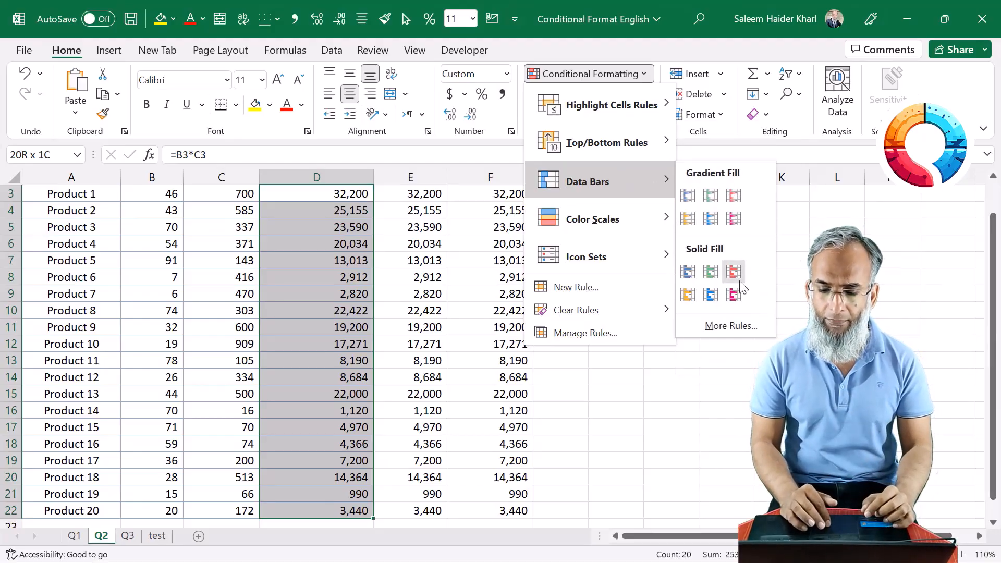
click(708, 275)
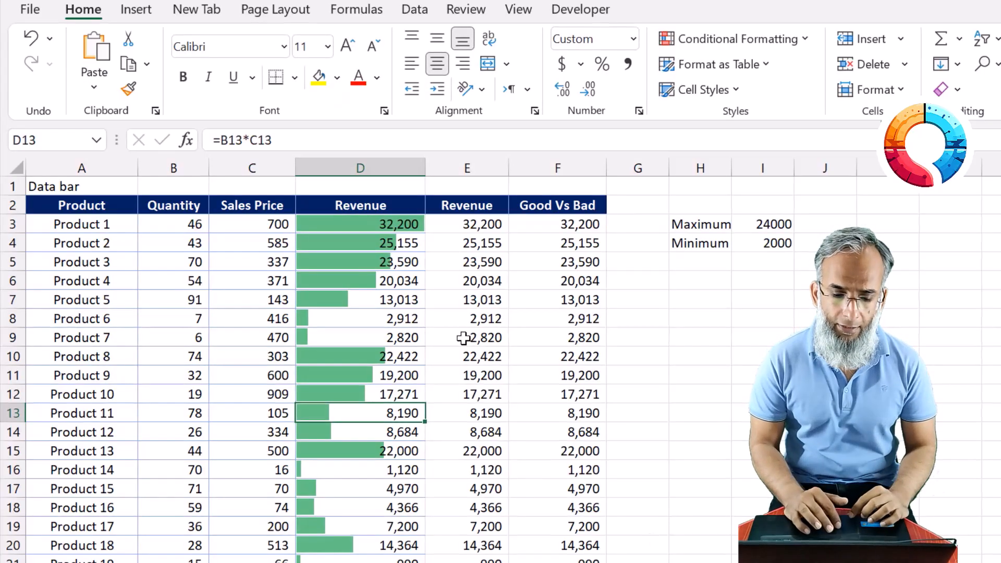
Open the Data Bar rule of D3:D22 for editing and position its dialog clear of the revenue data
click(413, 225)
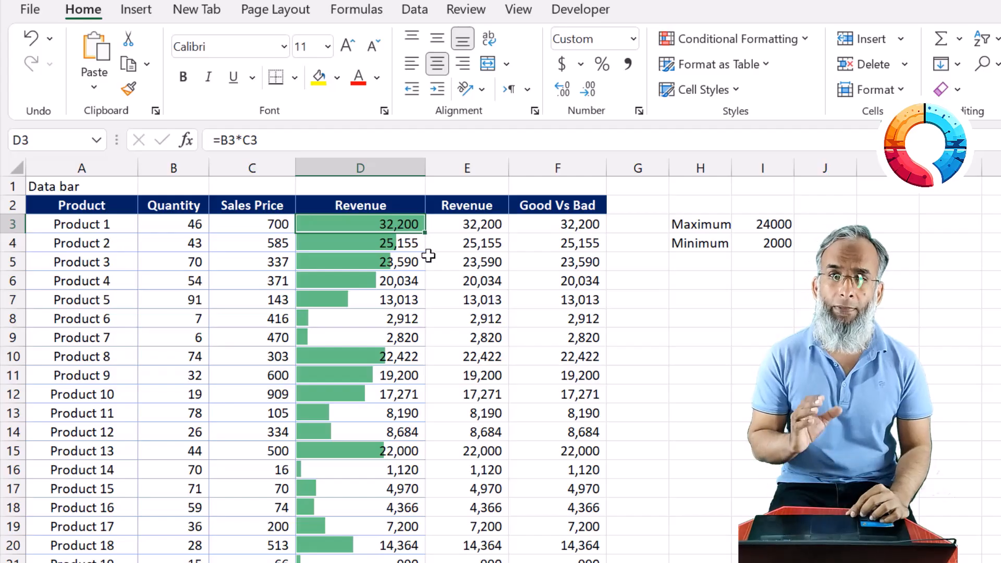
click(357, 245)
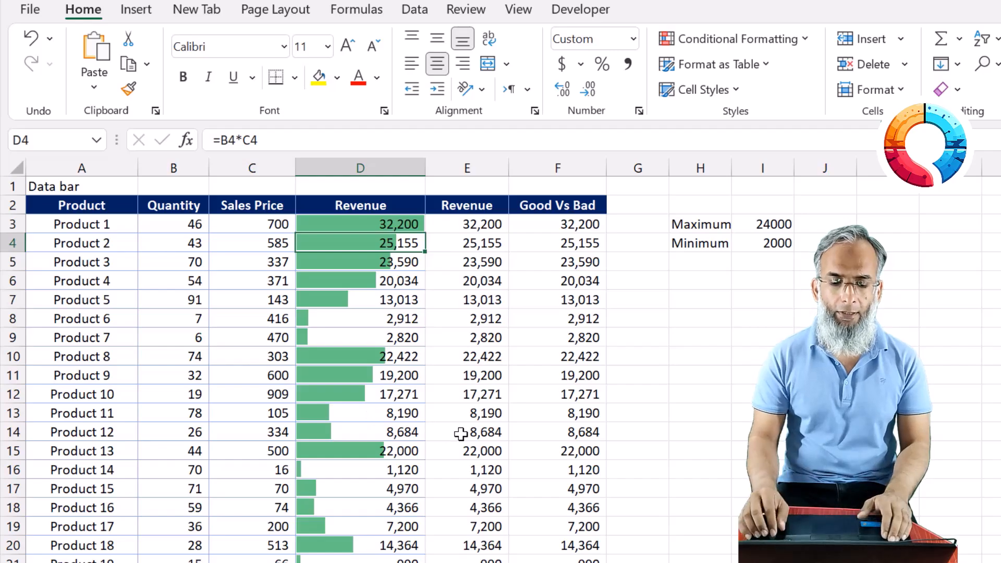
key(Up)
key(ctrl+shift+Down)
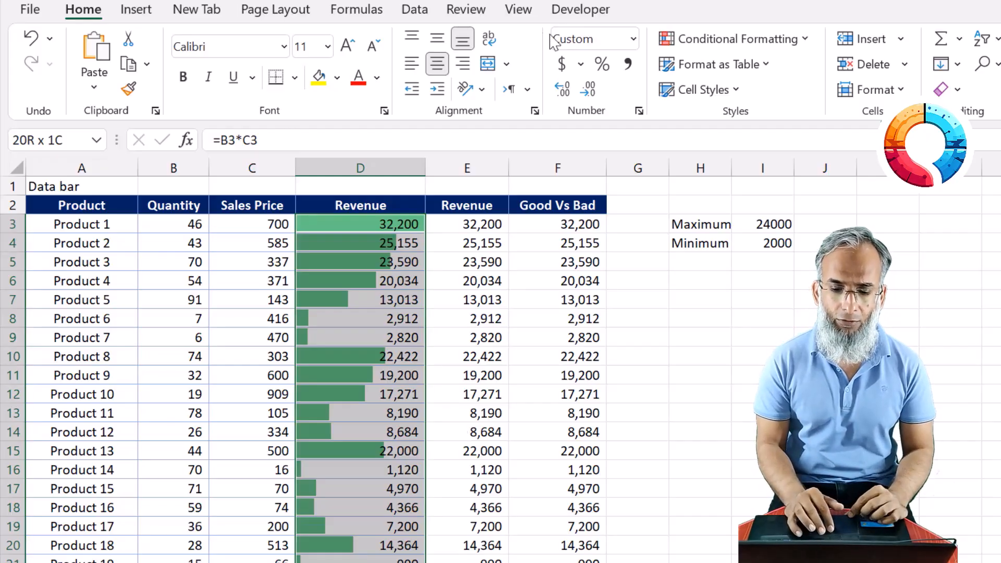
click(738, 43)
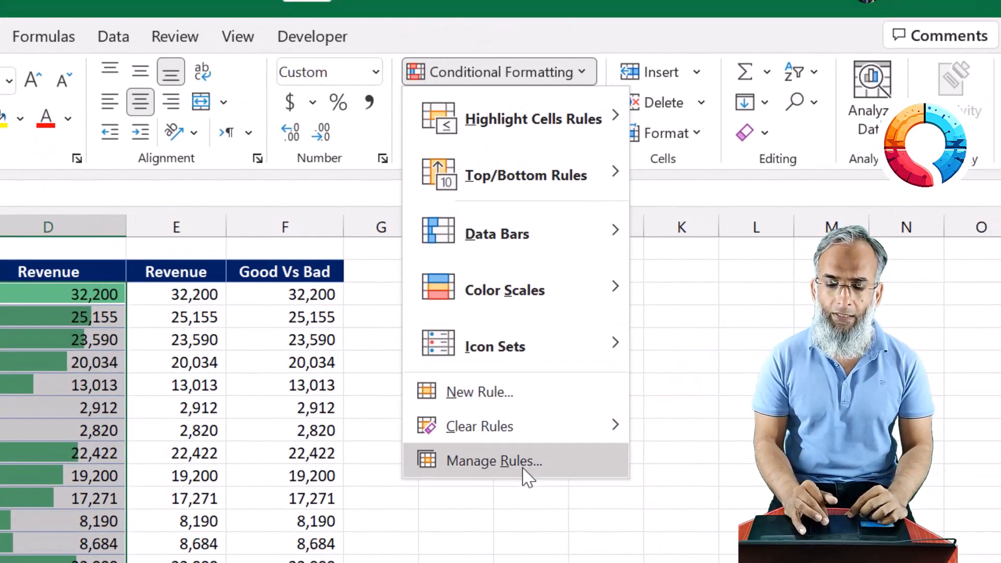
click(528, 477)
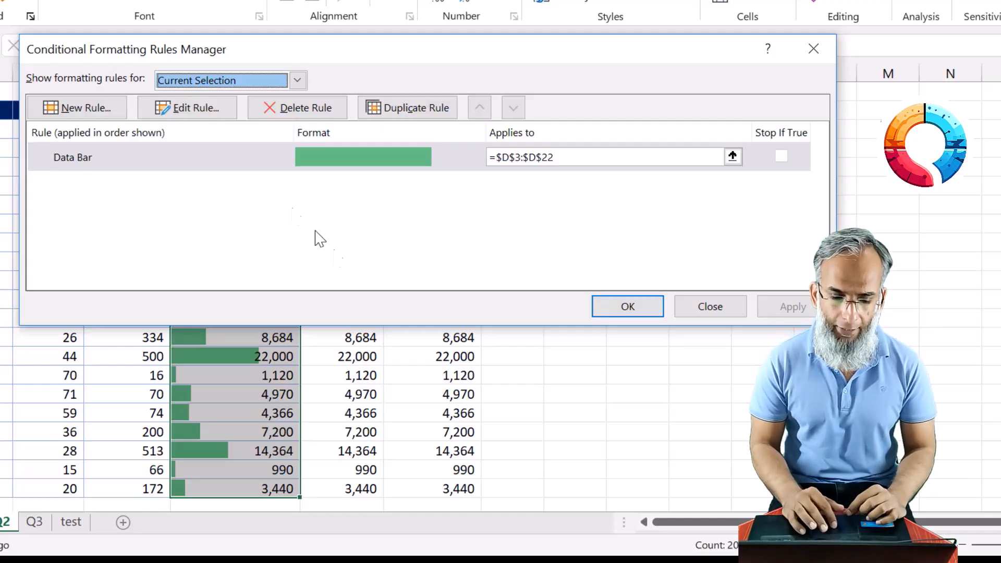
click(116, 158)
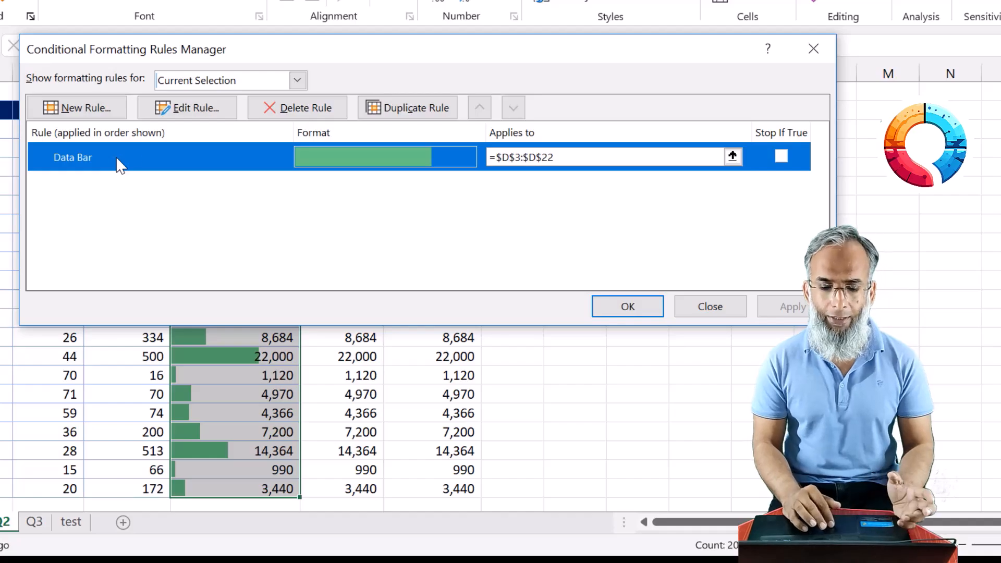
click(198, 109)
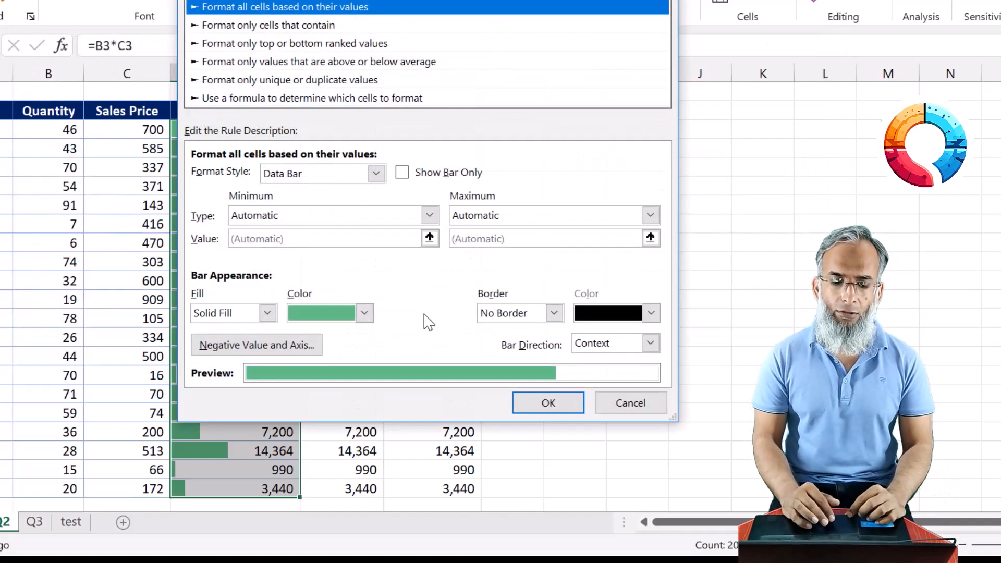
drag(475, 0, 686, 0)
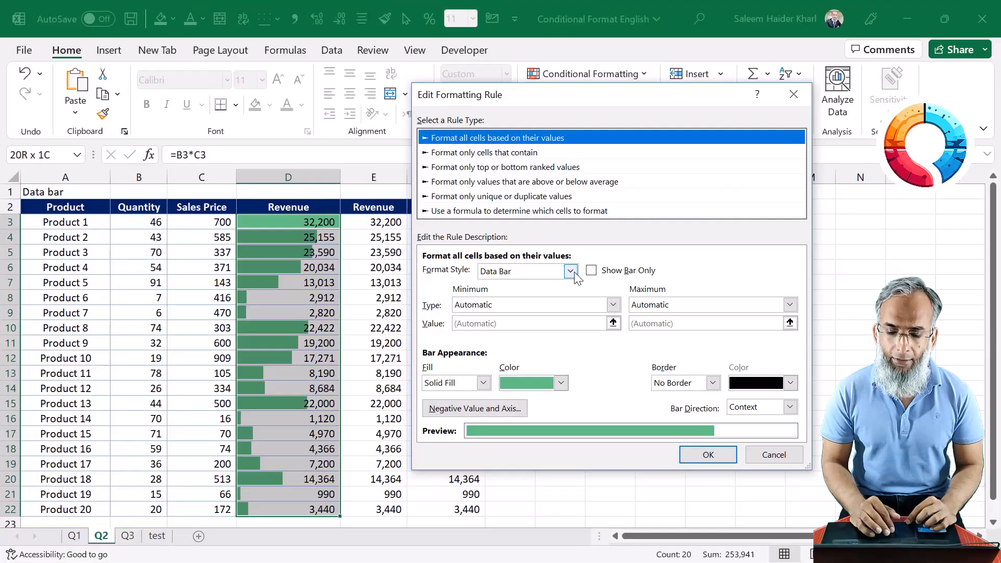
Set both the minimum and the maximum type of the data bar rule to Number
click(513, 310)
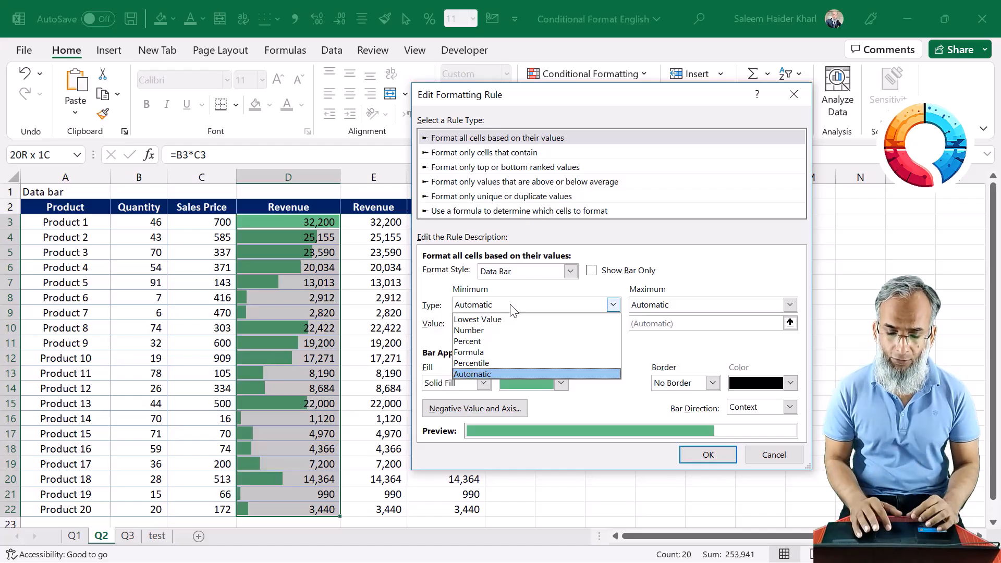
click(486, 333)
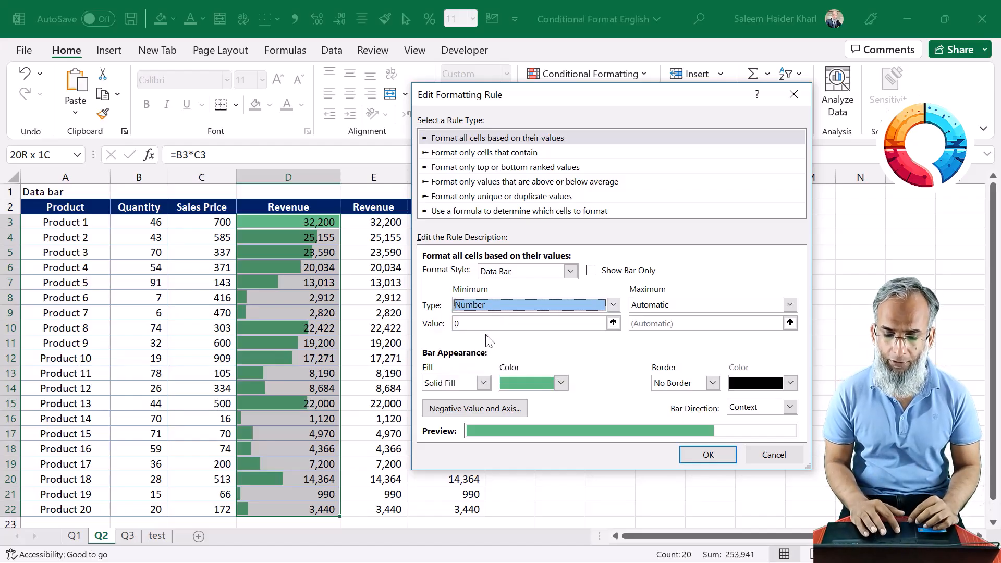
click(790, 305)
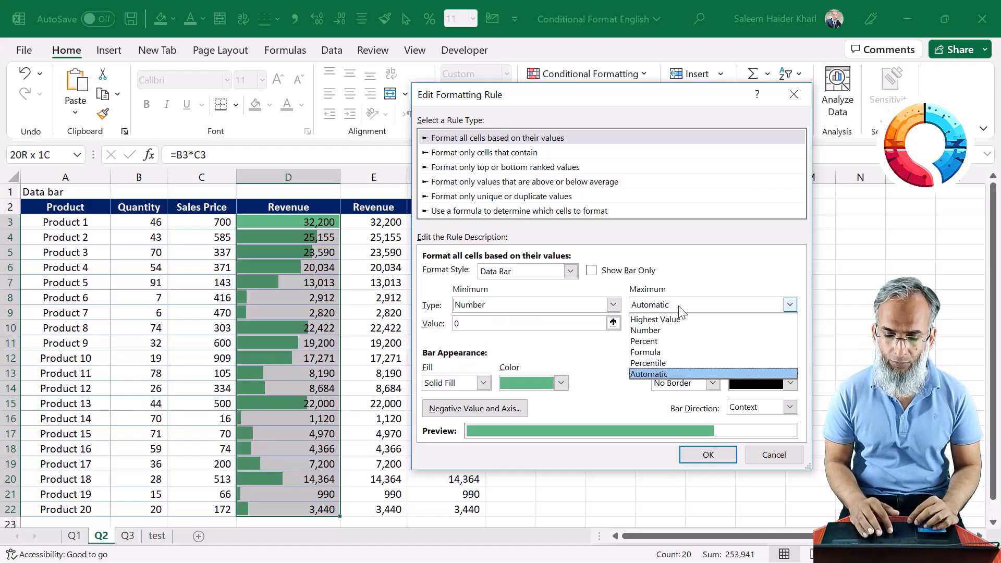
click(669, 331)
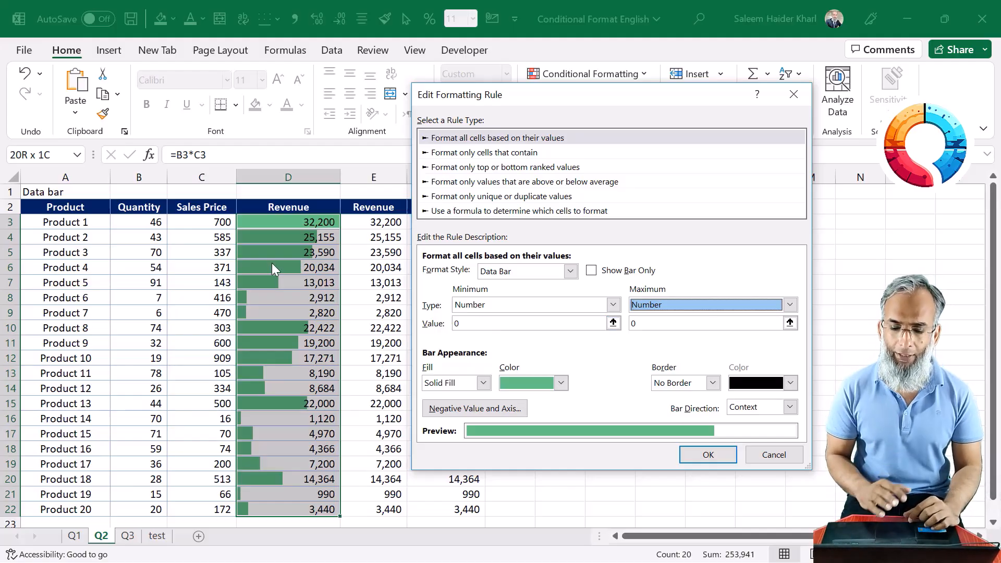
Set the data bar rule's maximum value to 100000 and apply the edited rule to the Revenue column
click(661, 323)
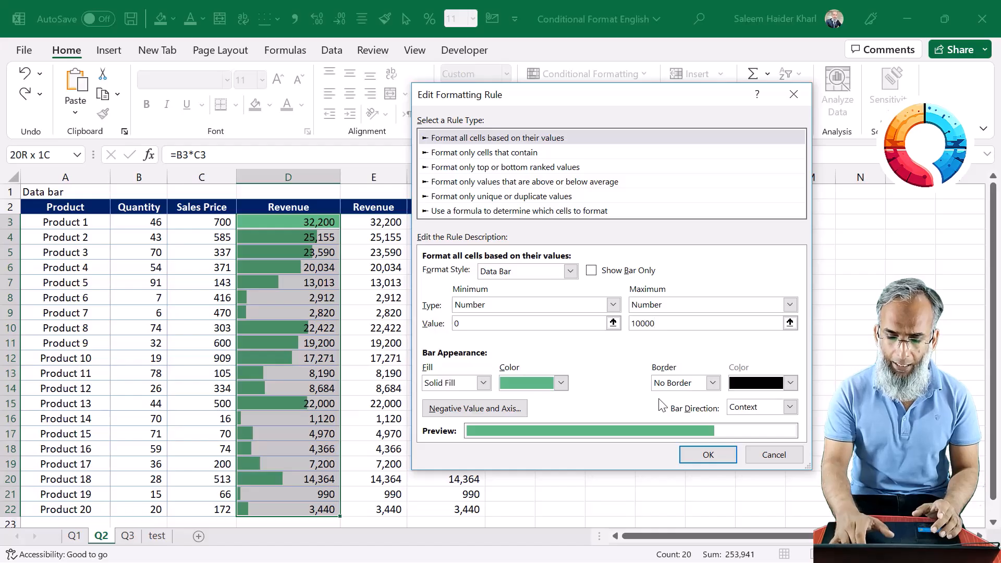
text(0)
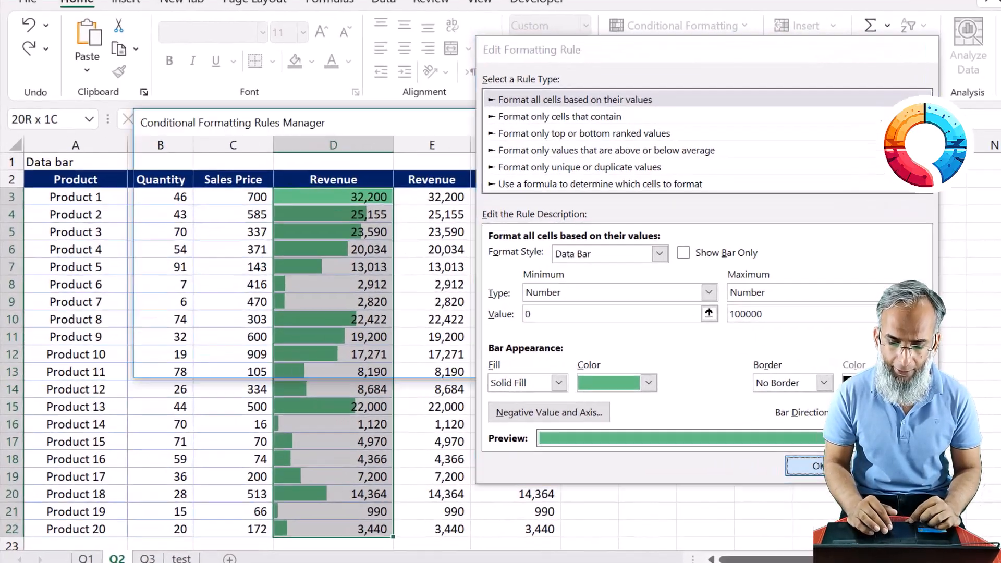
click(720, 459)
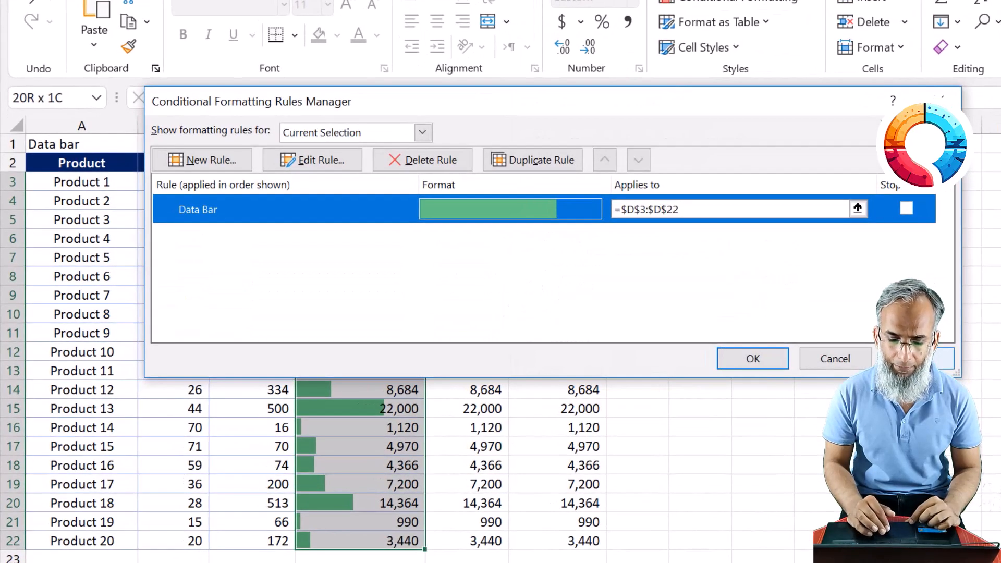
click(766, 360)
key(Down)
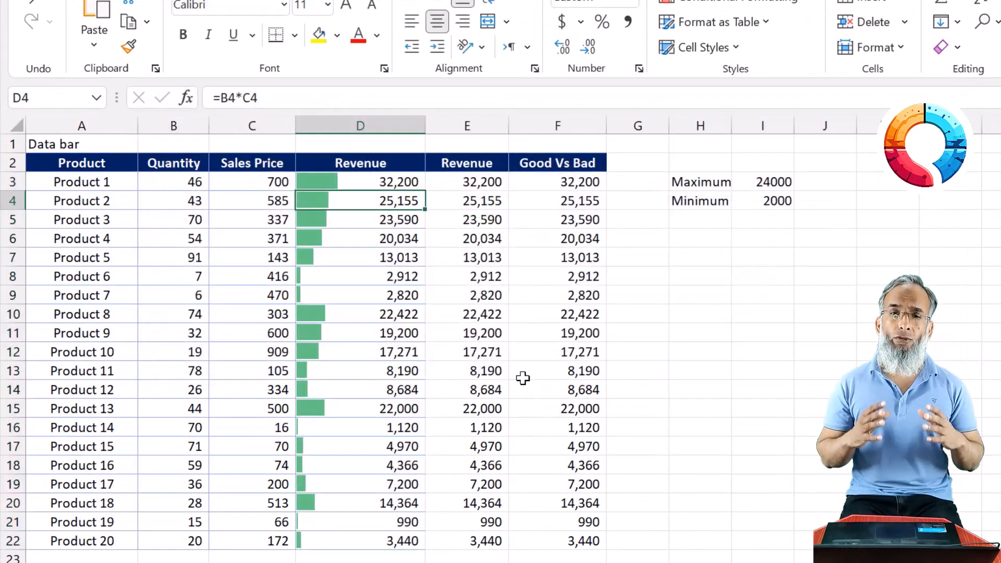